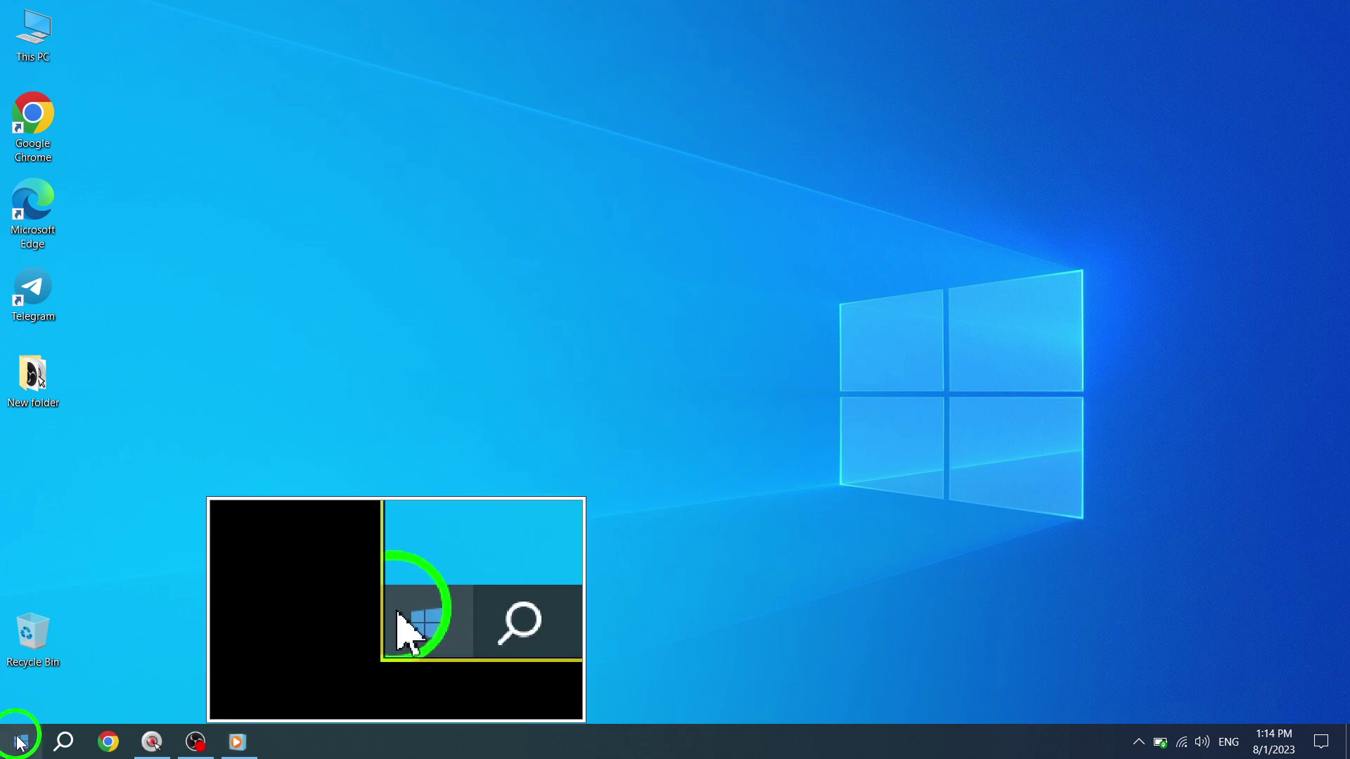
- Open Windows Settings from the Start menu and go to the Devices section
click(22, 742)
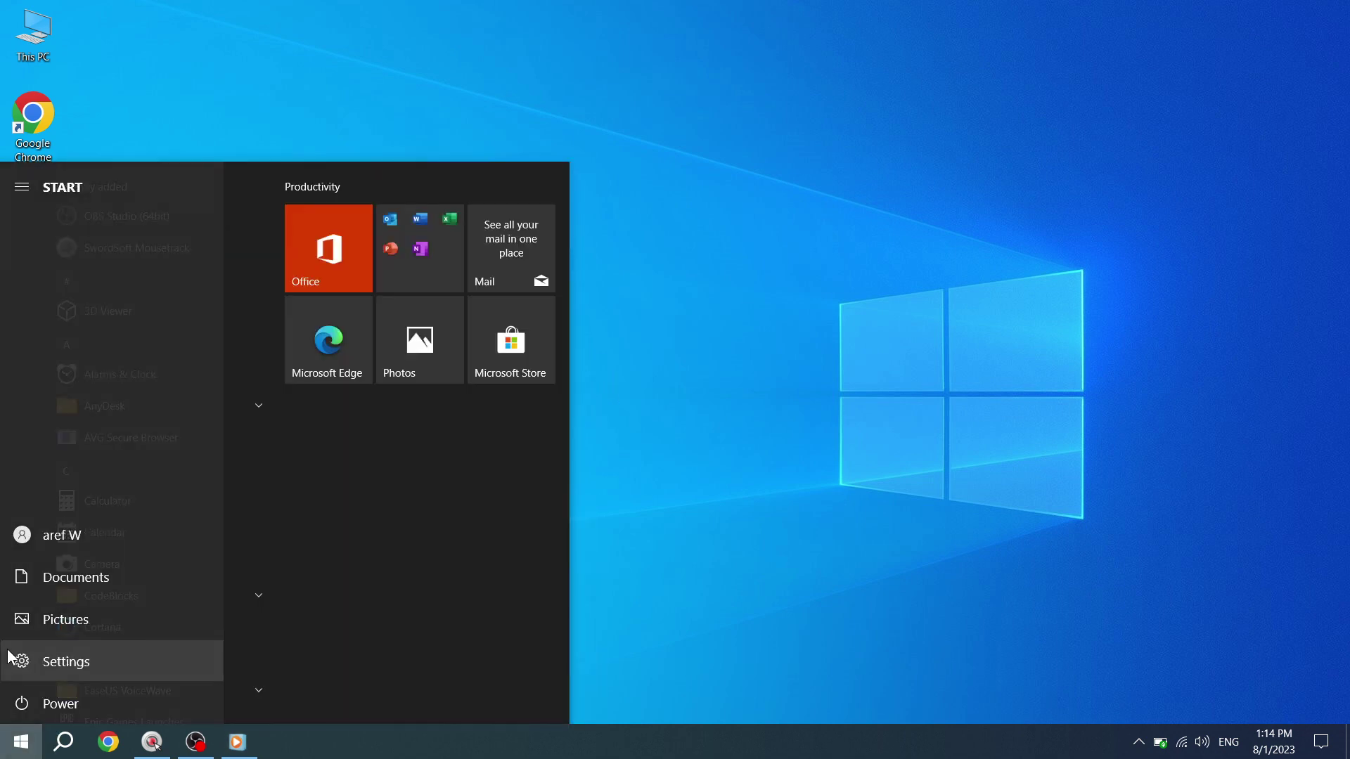
click(60, 657)
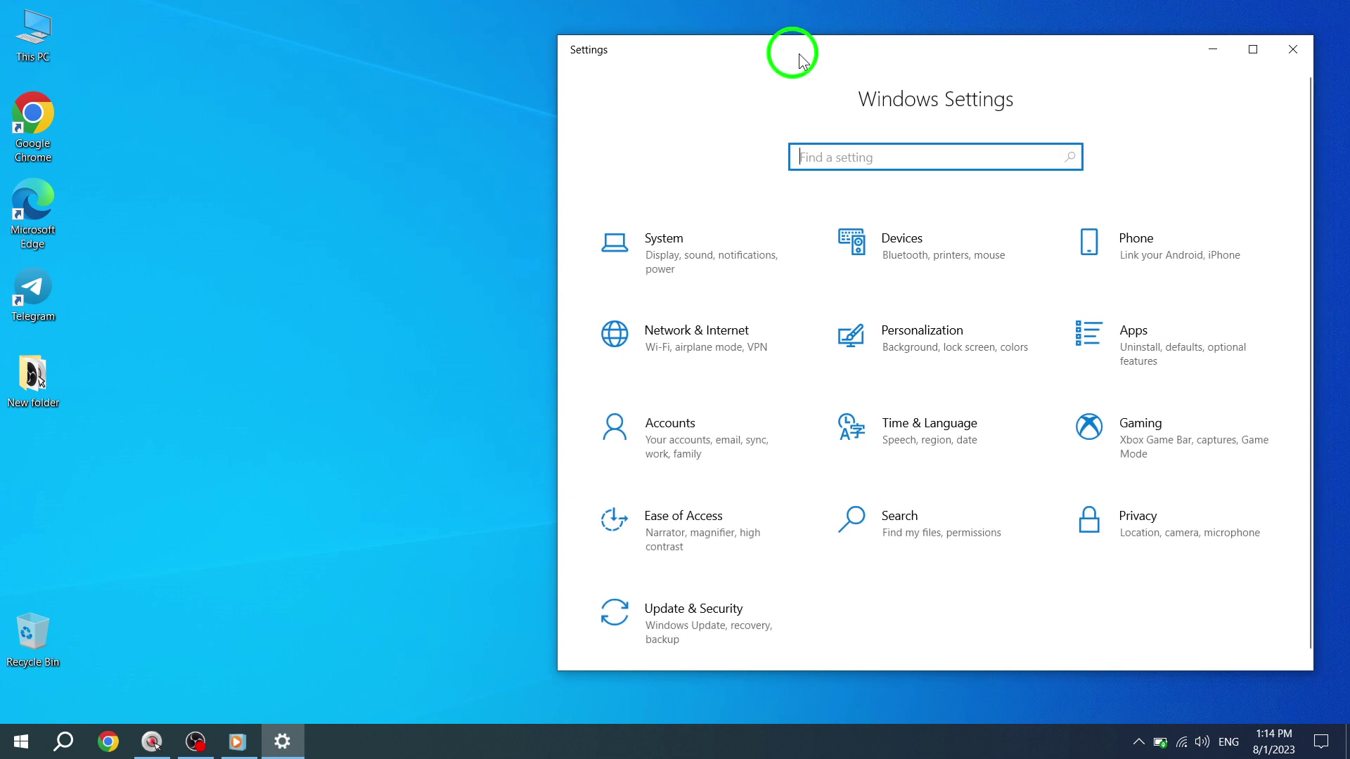
drag(798, 54, 487, 71)
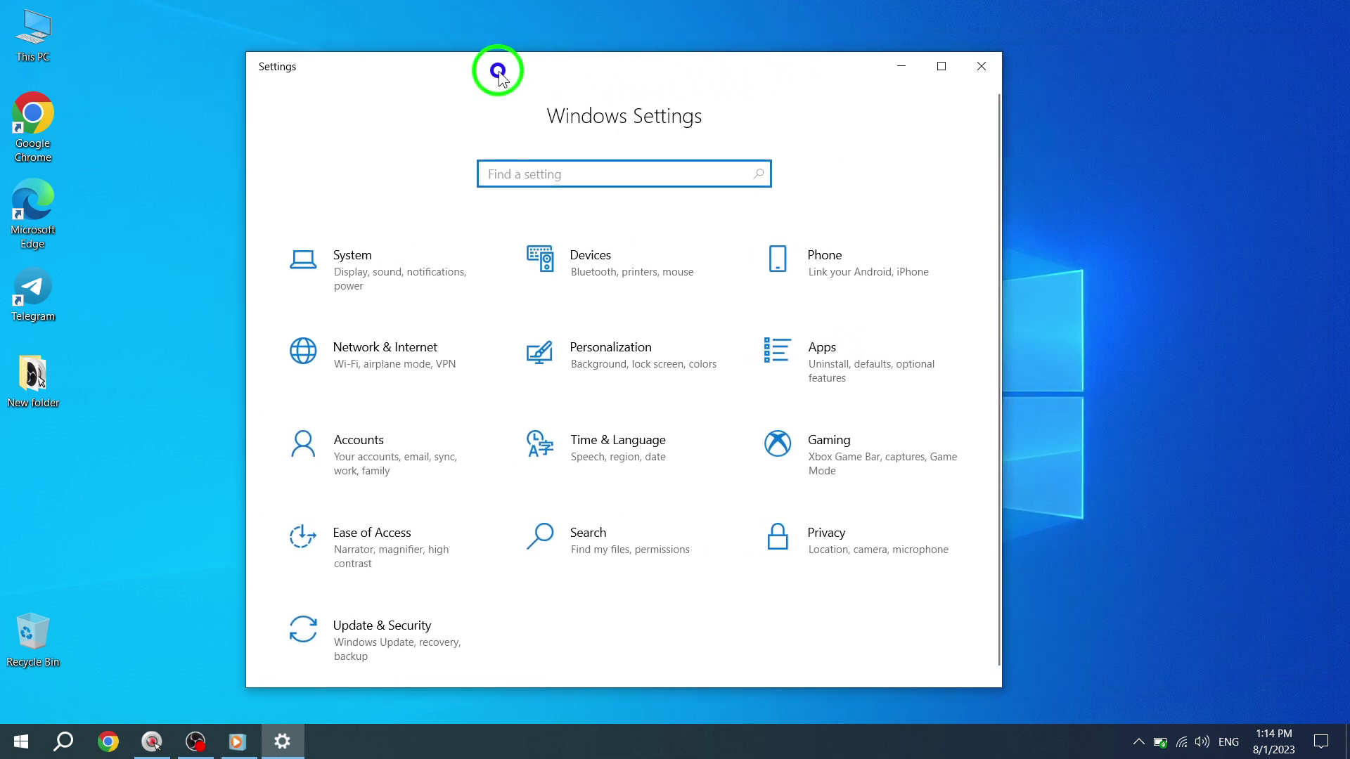
drag(607, 235, 599, 287)
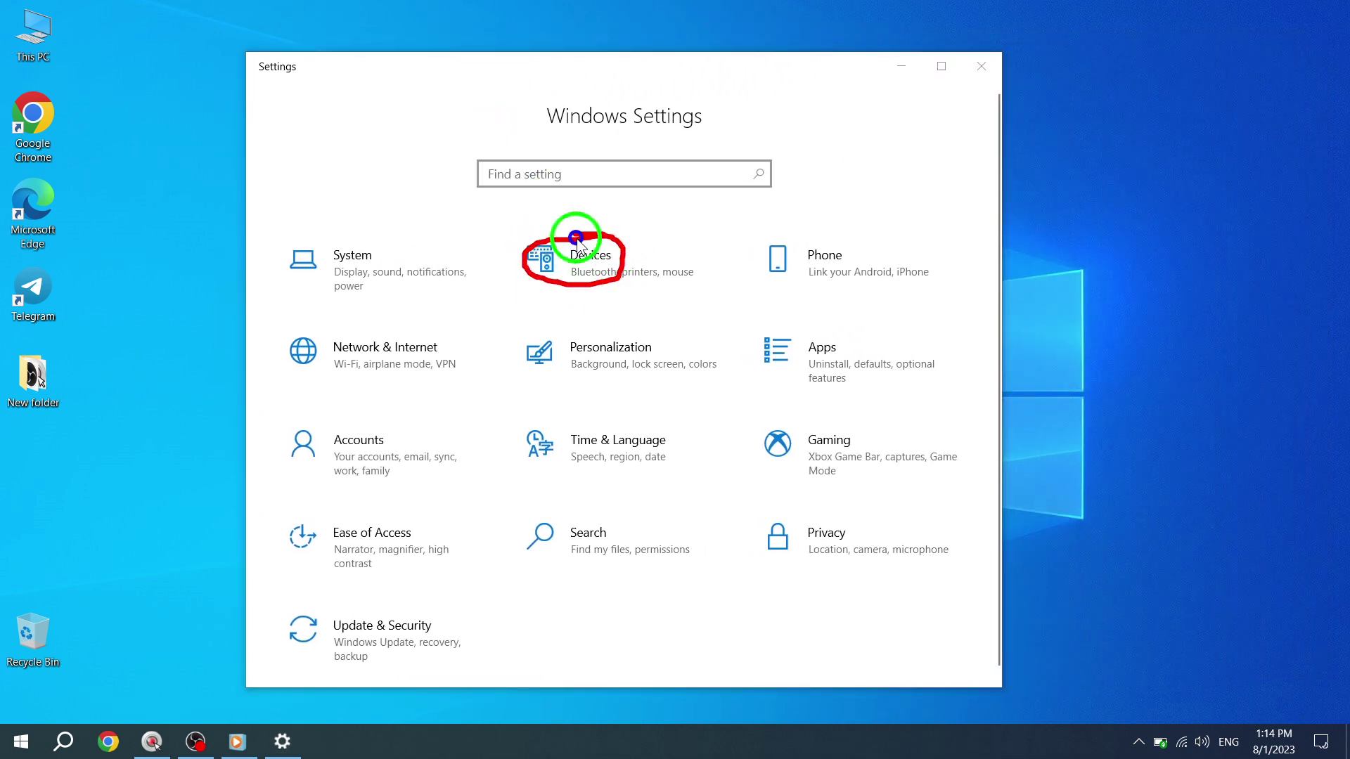
click(591, 264)
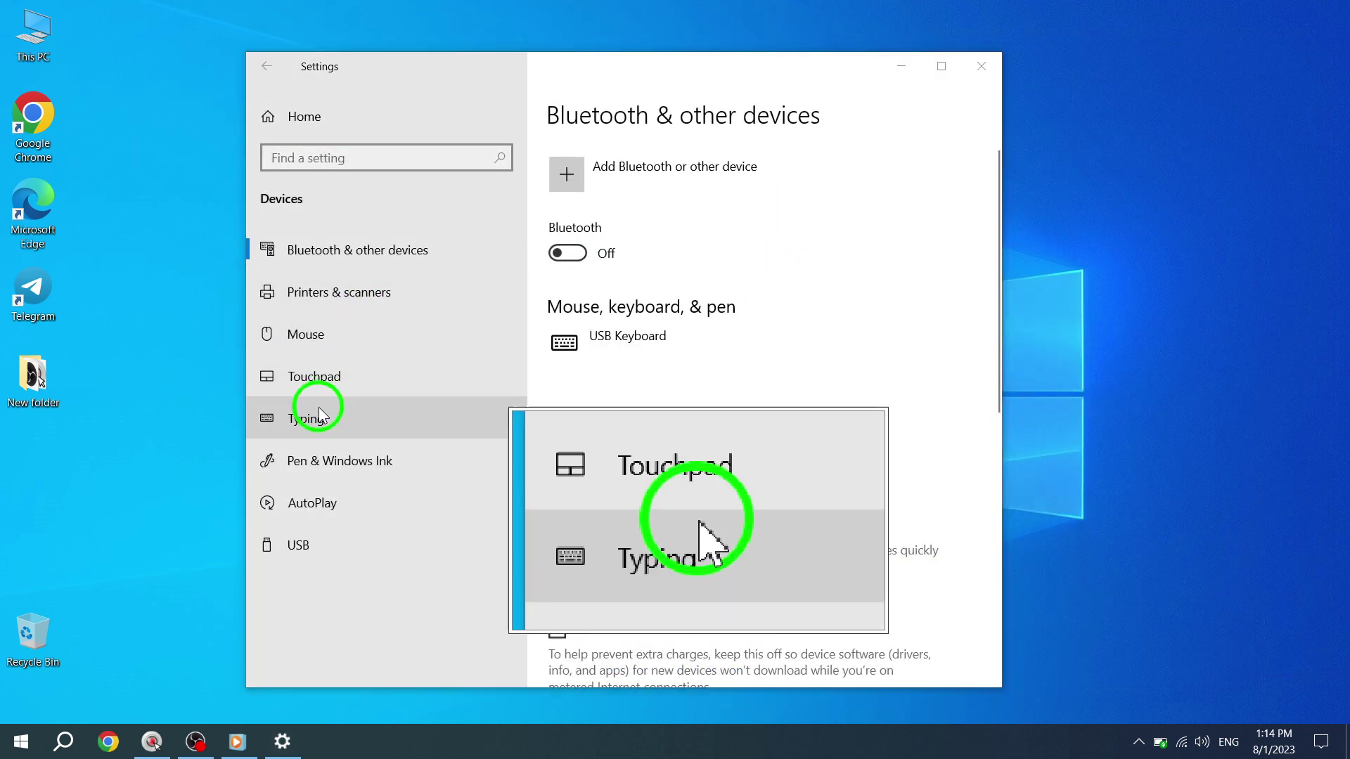
- On the Typing page, turn 'Autocorrect misspelled words I type' On under Hardware keyboard
click(304, 419)
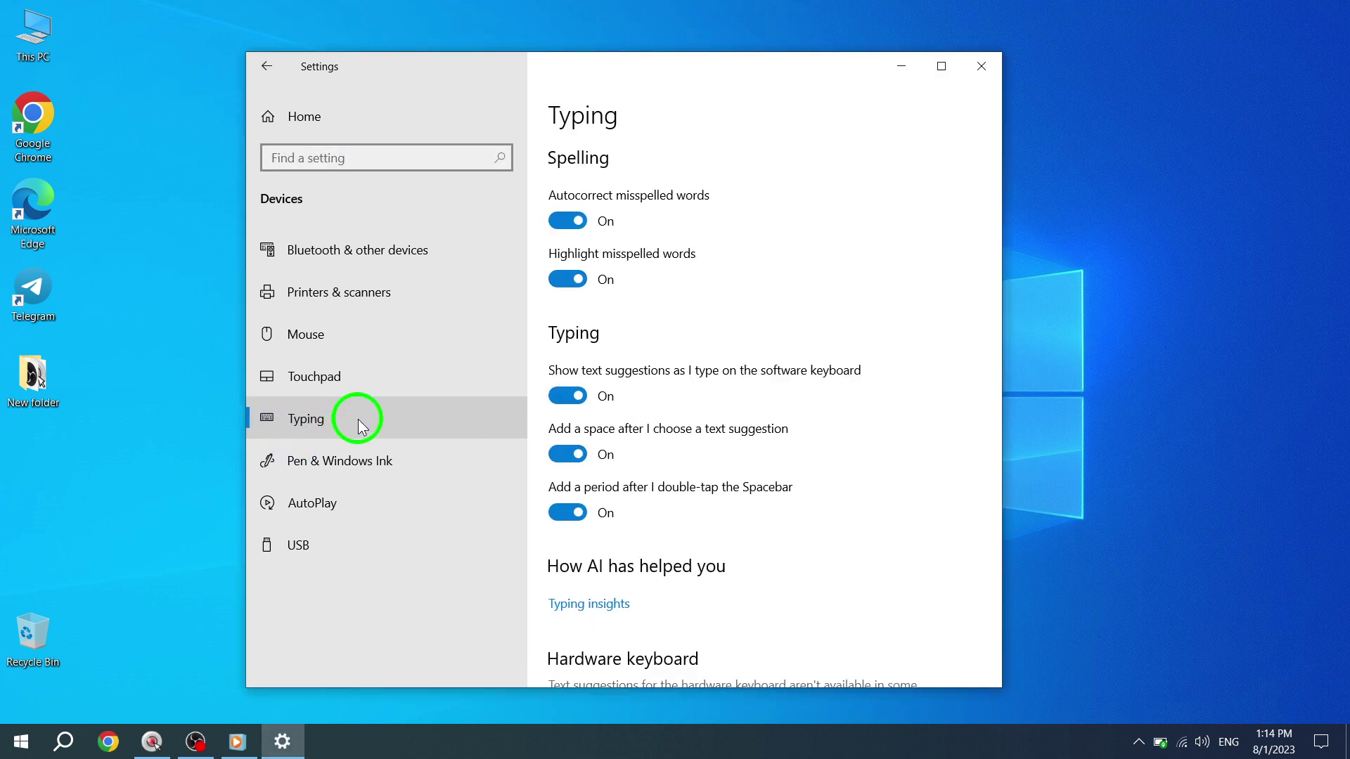
scroll(686, 275, down, 3)
scroll(659, 333, down, 2)
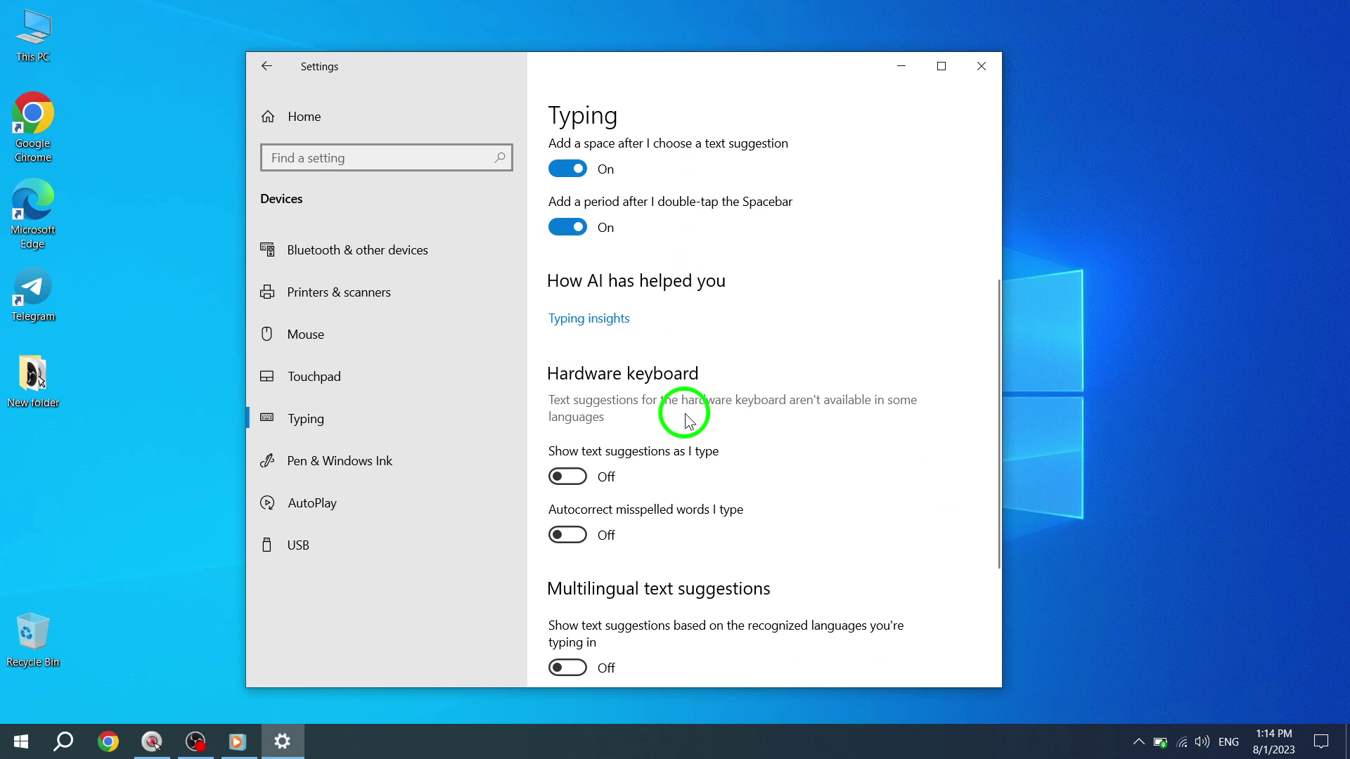
scroll(684, 393, down, 1)
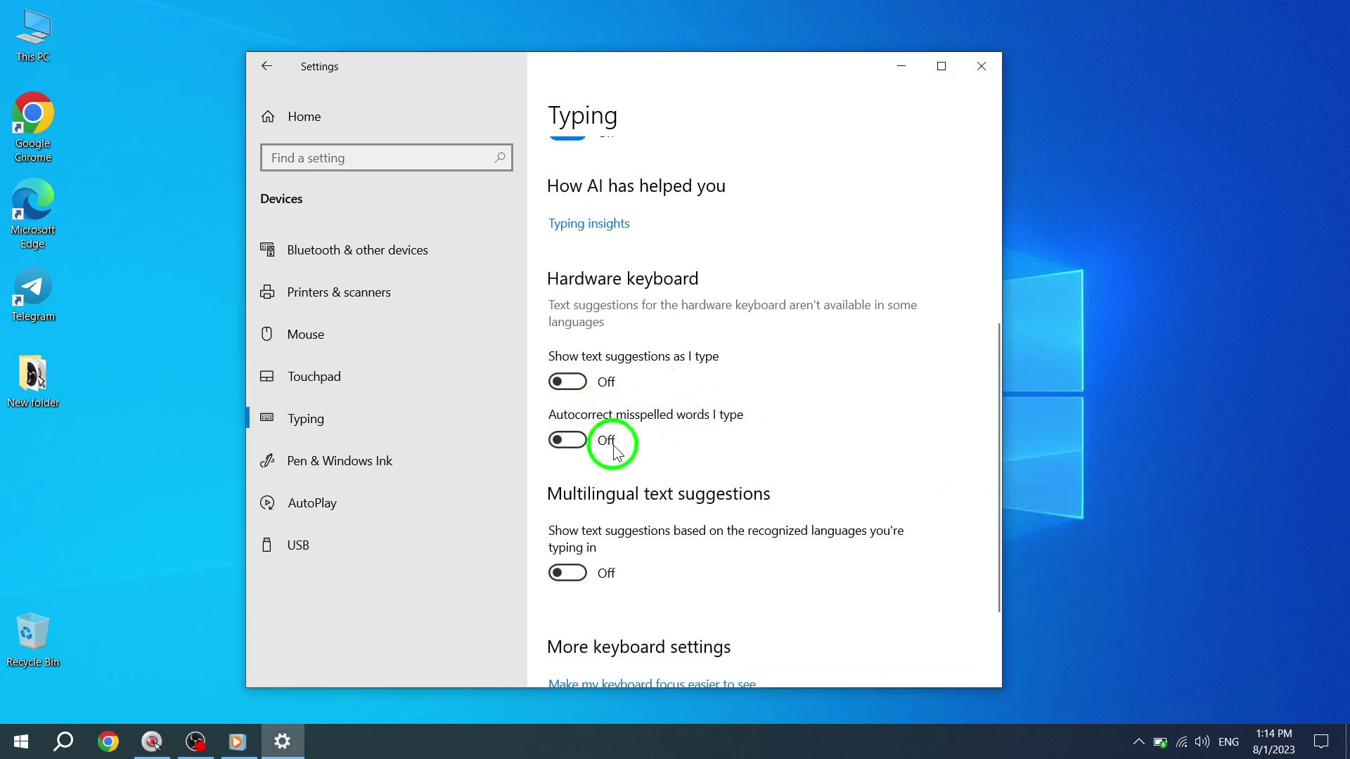
click(568, 440)
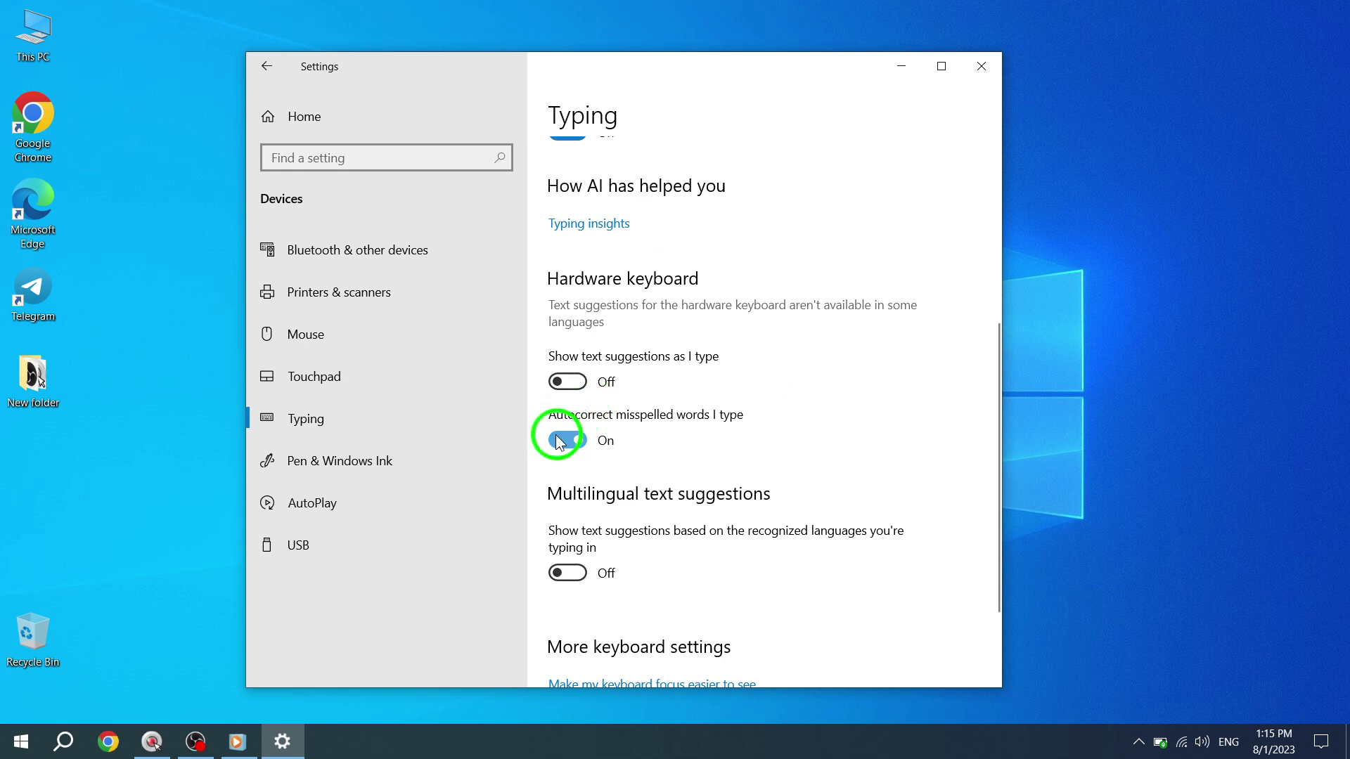
drag(548, 422, 578, 432)
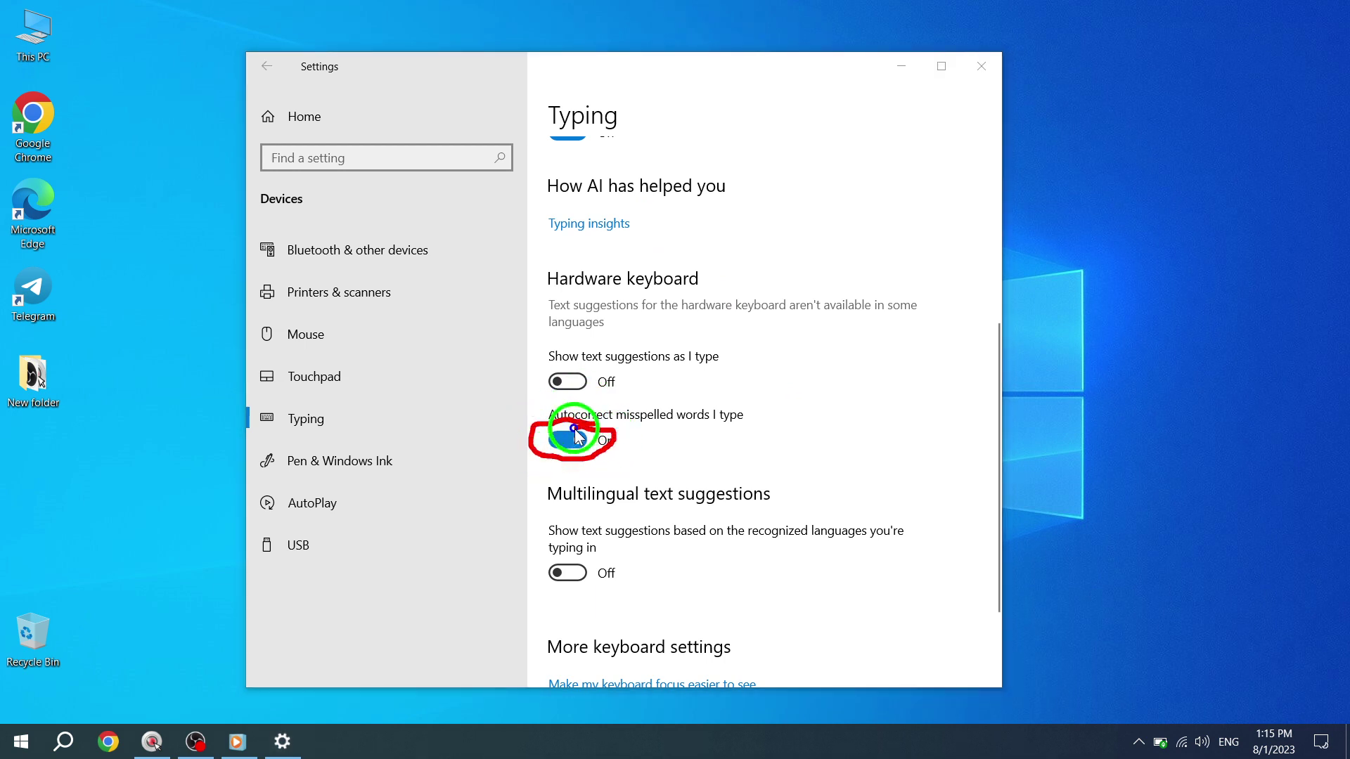
click(575, 432)
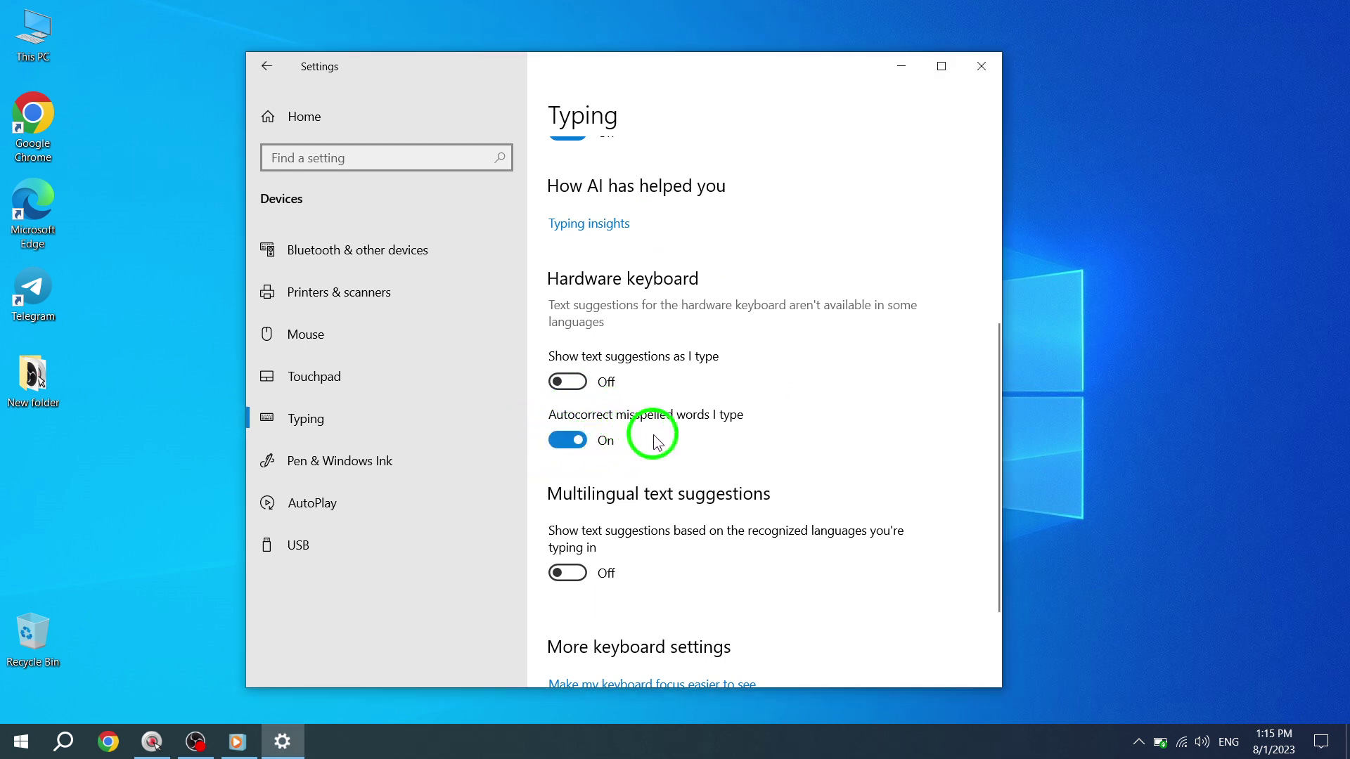